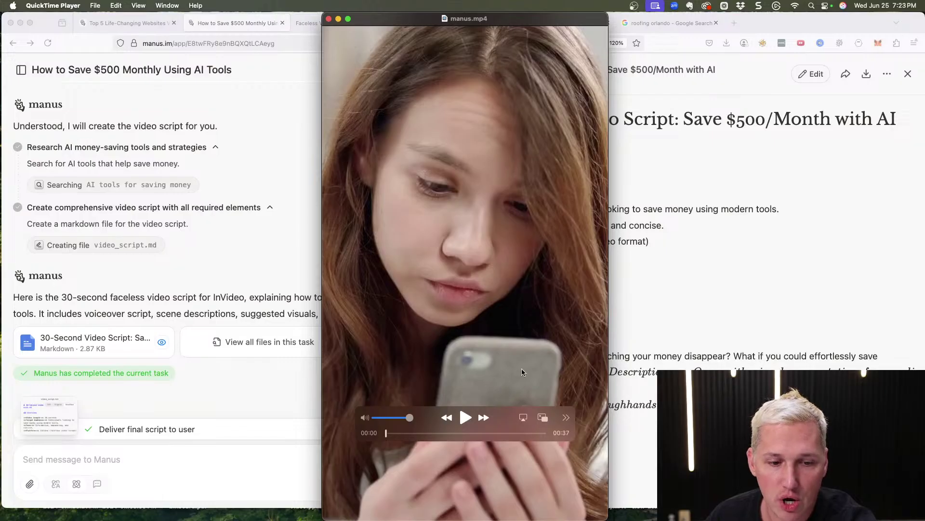
- Play part of the manus.mp4 sample video, pause it, and close the video
{"action": "left_click", "coordinate": [466, 418]}
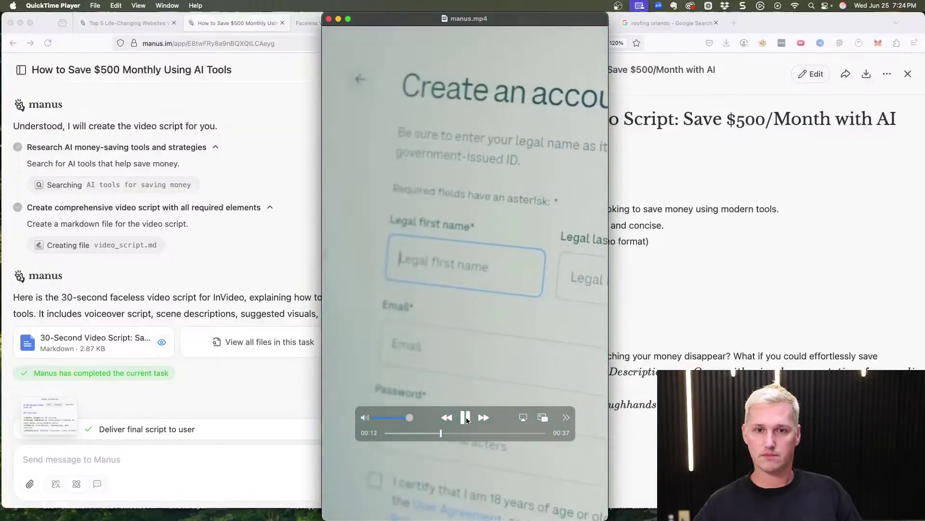
{"action": "left_click", "coordinate": [465, 418]}
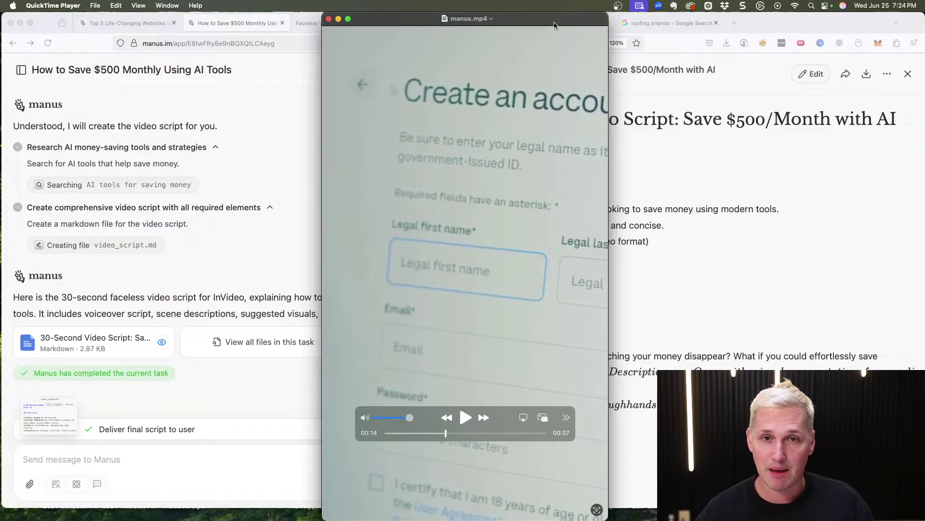
{"action": "key", "text": "super+w"}
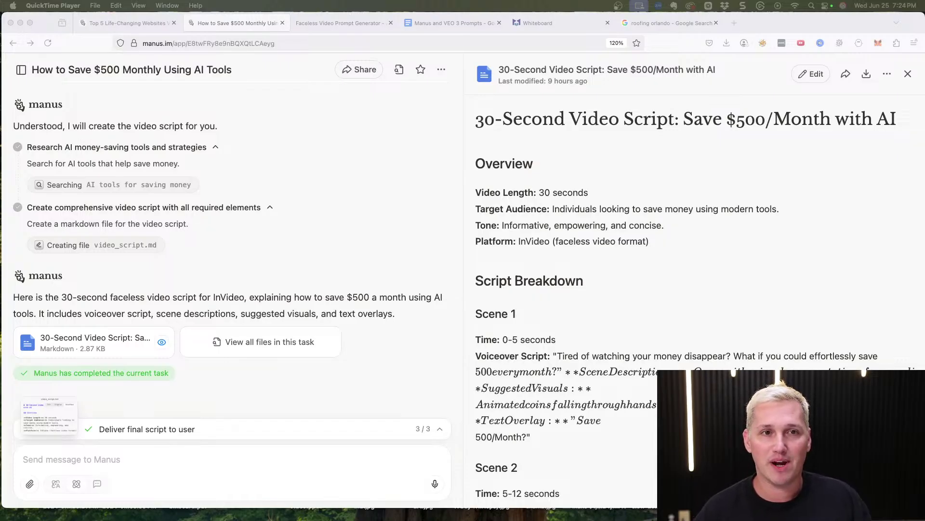
- Open the "Top 5 Life-Changing Websites" task in Manus and skim its generated video script
{"action": "left_click", "coordinate": [137, 22]}
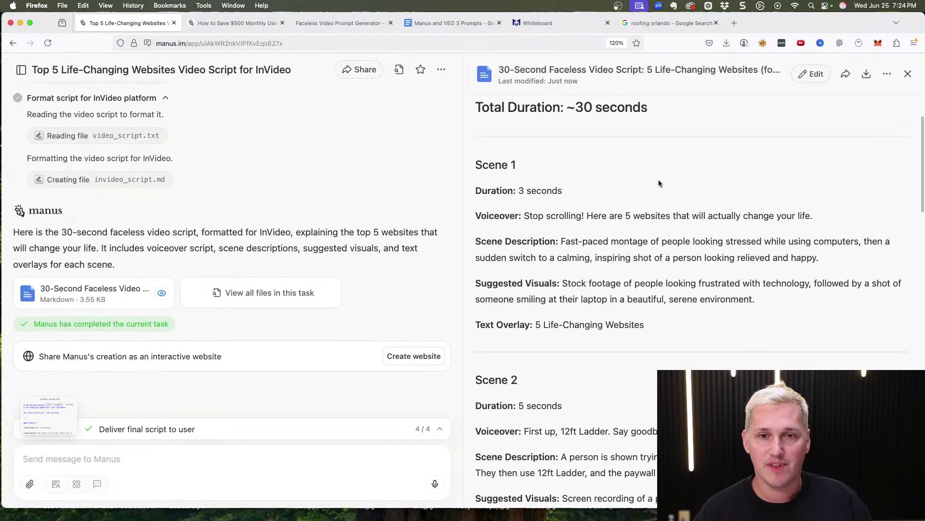
{"action": "scroll", "coordinate": [657, 212], "scroll_direction": "down", "scroll_amount": 7}
{"action": "scroll", "coordinate": [655, 227], "scroll_direction": "up", "scroll_amount": 6}
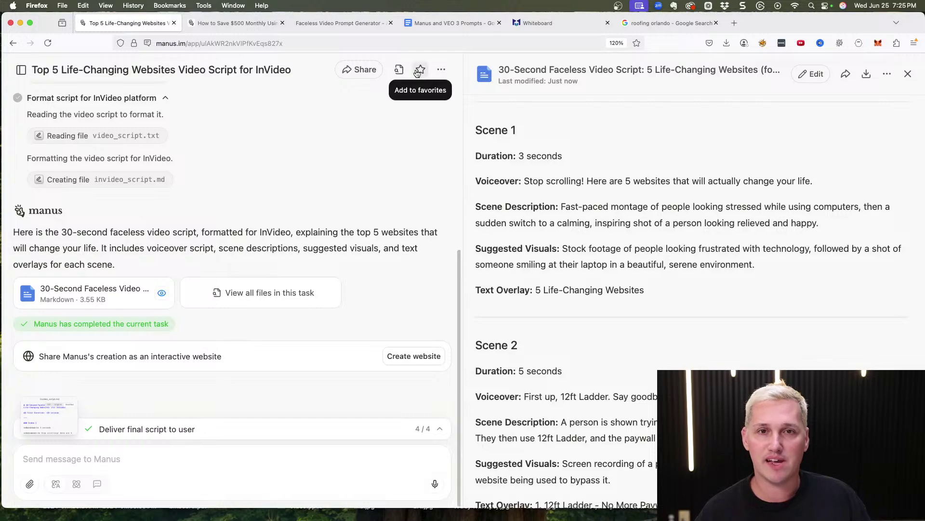
- Open the "Manus and VEO 3 Prompts" document and read the Method 1 and Method 2 prompts
{"action": "left_click", "coordinate": [469, 23]}
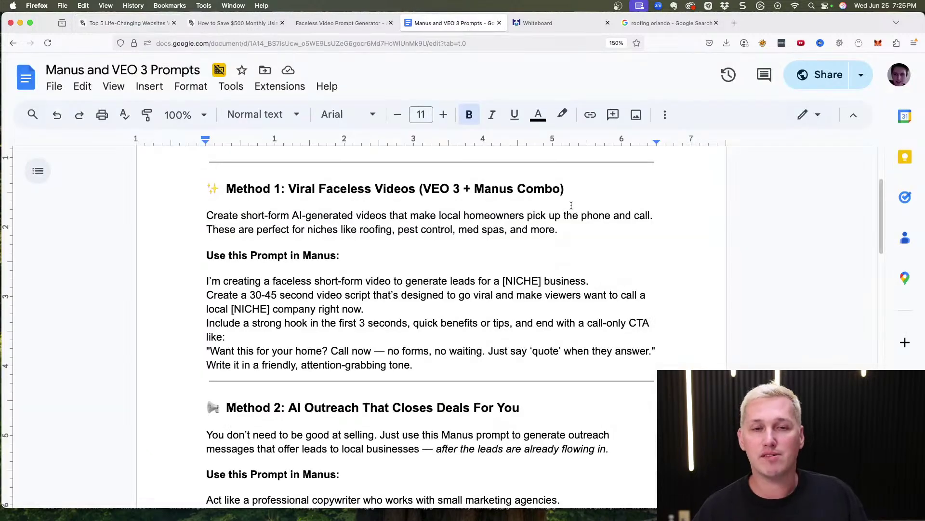
{"action": "scroll", "coordinate": [574, 207], "scroll_direction": "down", "scroll_amount": 1}
{"action": "scroll", "coordinate": [603, 241], "scroll_direction": "down", "scroll_amount": 5}
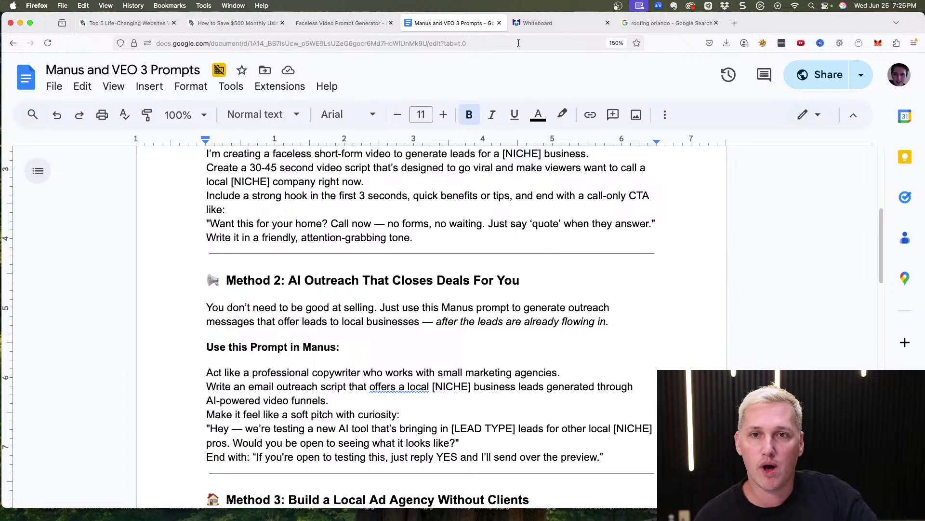
- Return to the "Top 5 Life-Changing Websites" task and examine the original prompt for the 30-second faceless video script
{"action": "left_click", "coordinate": [146, 24]}
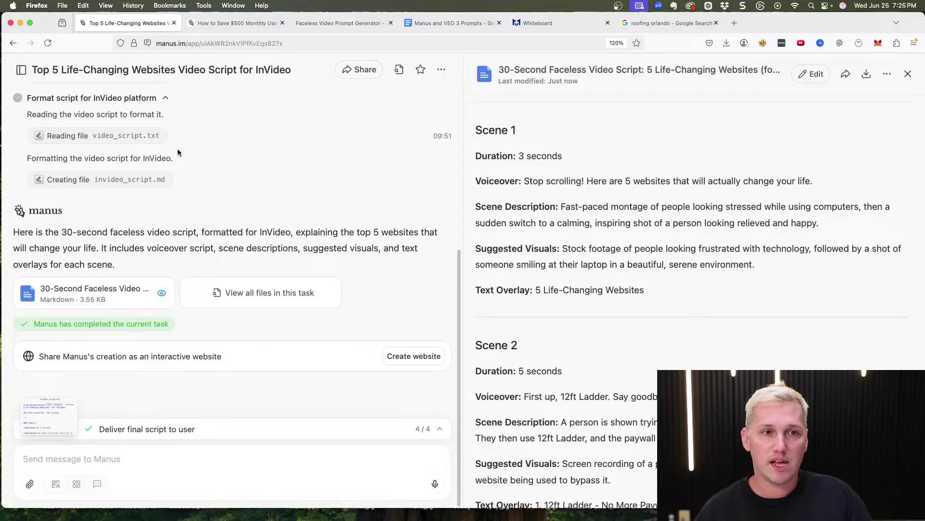
{"action": "scroll", "coordinate": [178, 159], "scroll_direction": "up", "scroll_amount": 5}
{"action": "scroll", "coordinate": [183, 212], "scroll_direction": "down", "scroll_amount": 4}
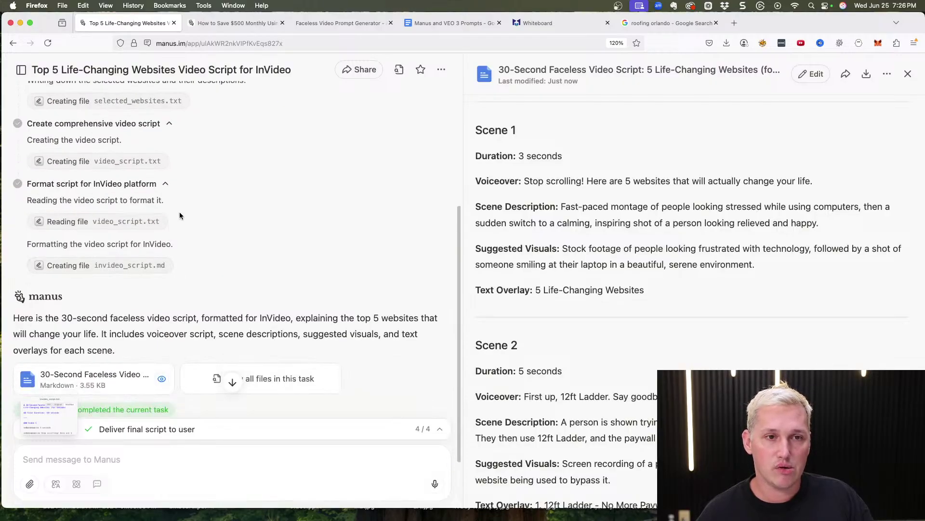
{"action": "scroll", "coordinate": [116, 246], "scroll_direction": "up", "scroll_amount": 10}
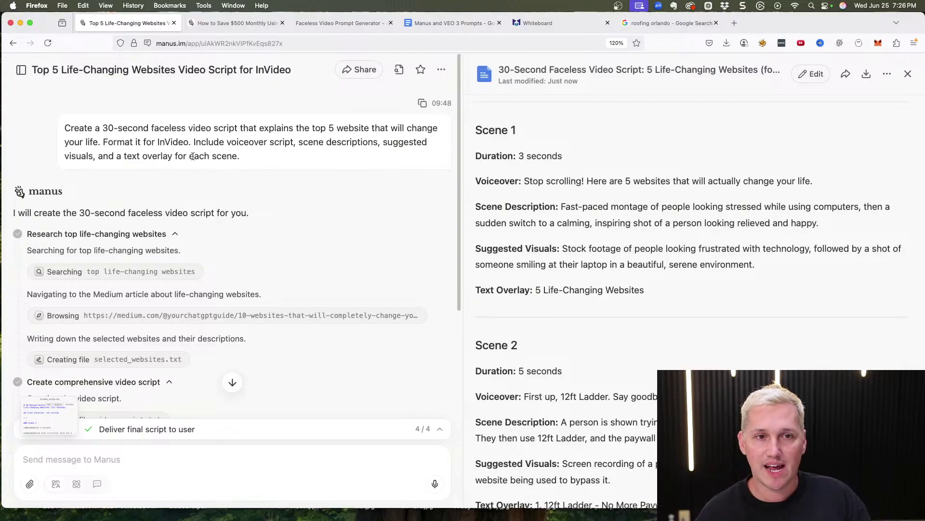
- Examine Manus's research and script-creation steps and its closing summary, highlighting the mention of the 30-second faceless script and InVideo
{"action": "scroll", "coordinate": [204, 210], "scroll_direction": "down", "scroll_amount": 3}
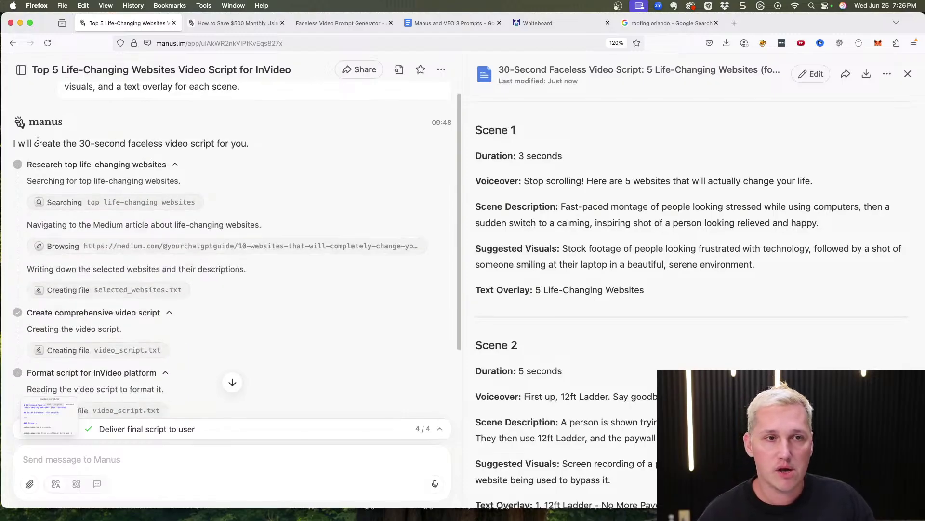
{"action": "left_click_drag", "start_coordinate": [25, 143], "coordinate": [236, 141]}
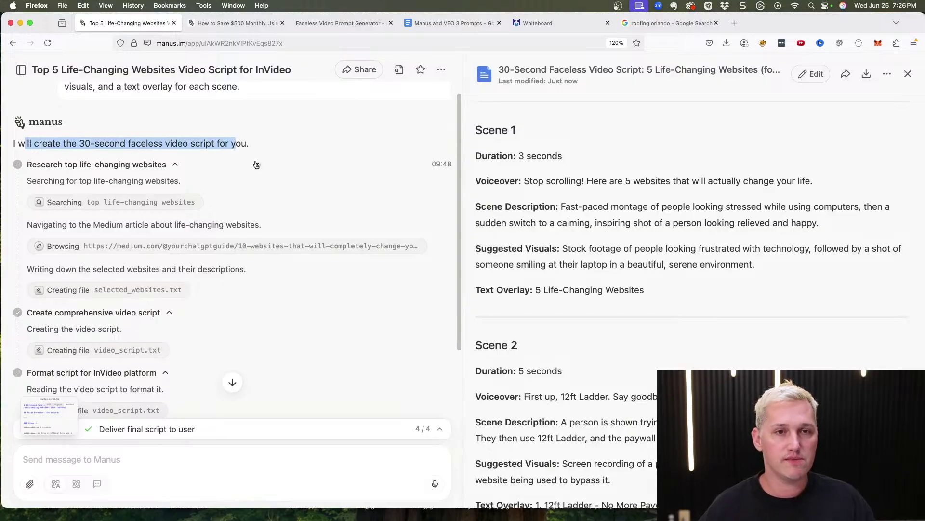
{"action": "scroll", "coordinate": [250, 178], "scroll_direction": "down", "scroll_amount": 3}
{"action": "scroll", "coordinate": [154, 203], "scroll_direction": "down", "scroll_amount": 4}
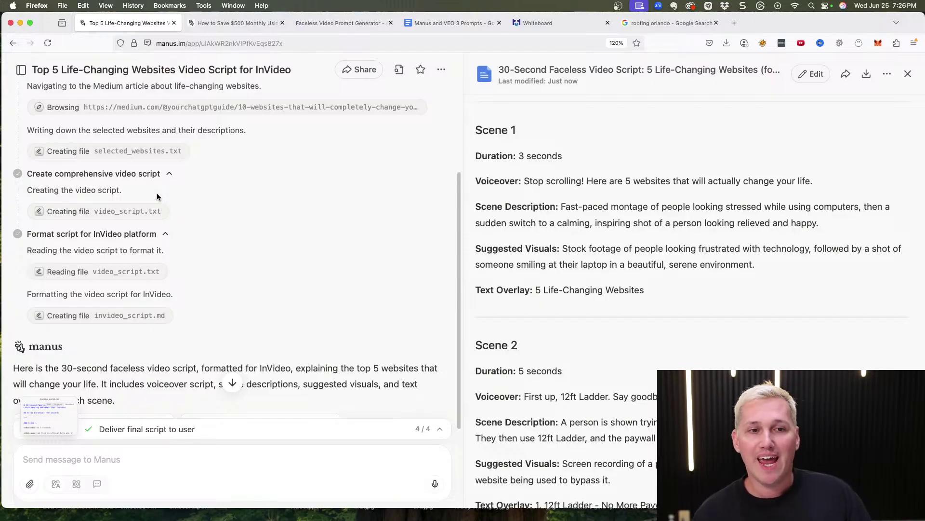
{"action": "scroll", "coordinate": [173, 203], "scroll_direction": "down", "scroll_amount": 3}
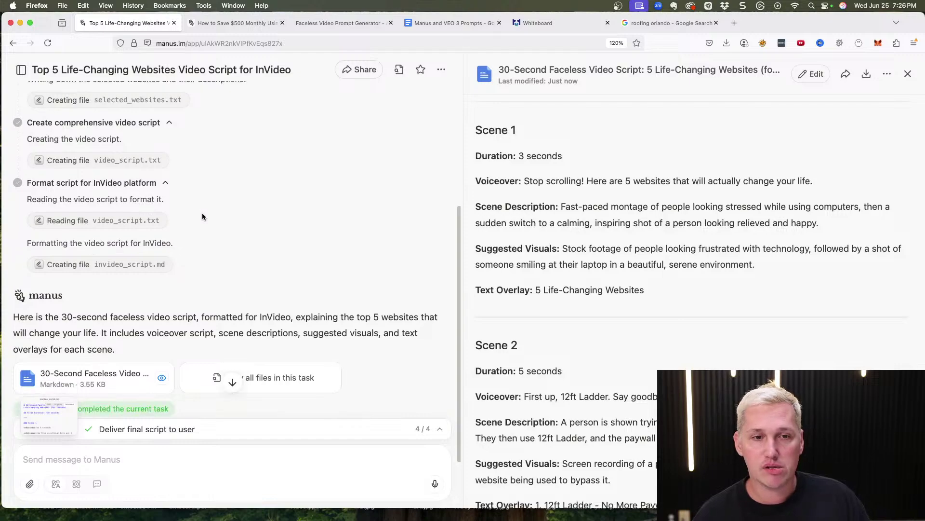
{"action": "left_click_drag", "start_coordinate": [45, 232], "coordinate": [134, 234]}
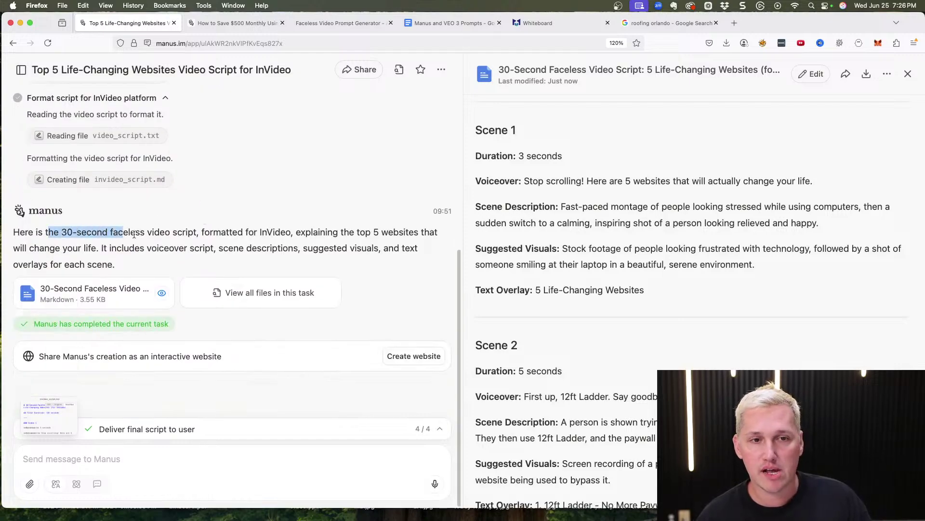
{"action": "double_click", "coordinate": [263, 233]}
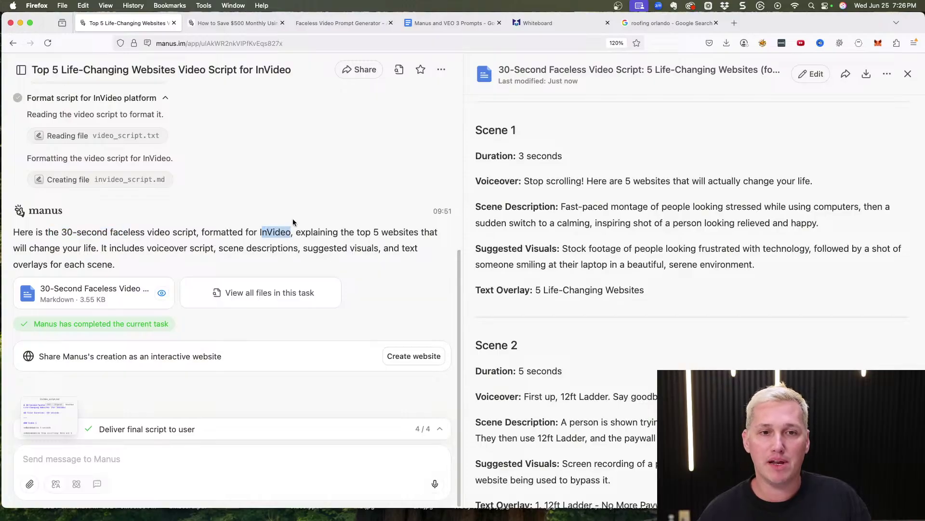
{"action": "left_click", "coordinate": [296, 230]}
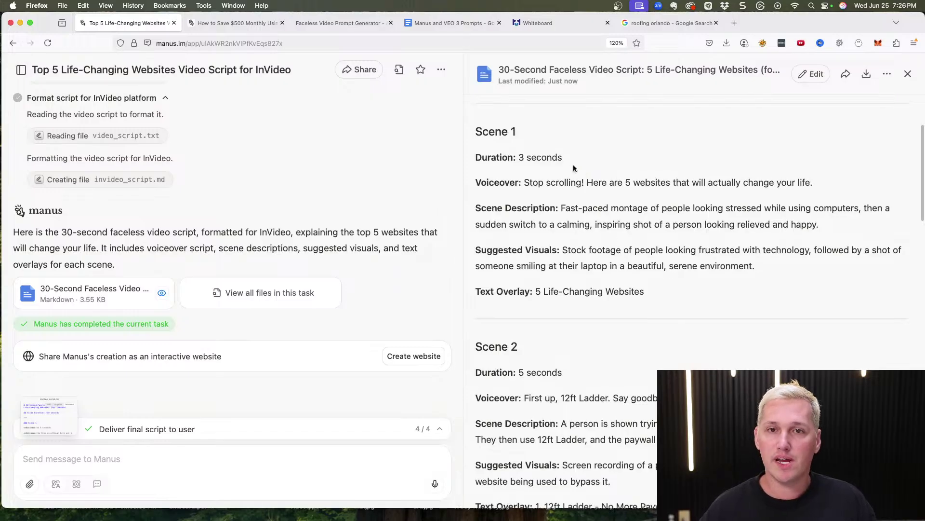
- Read Scene 1 of the generated script, highlighting its duration, voiceover, scene description and text overlay
{"action": "scroll", "coordinate": [559, 163], "scroll_direction": "up", "scroll_amount": 3}
{"action": "left_click_drag", "start_coordinate": [476, 119], "coordinate": [589, 121]}
{"action": "scroll", "coordinate": [711, 227], "scroll_direction": "down", "scroll_amount": 5}
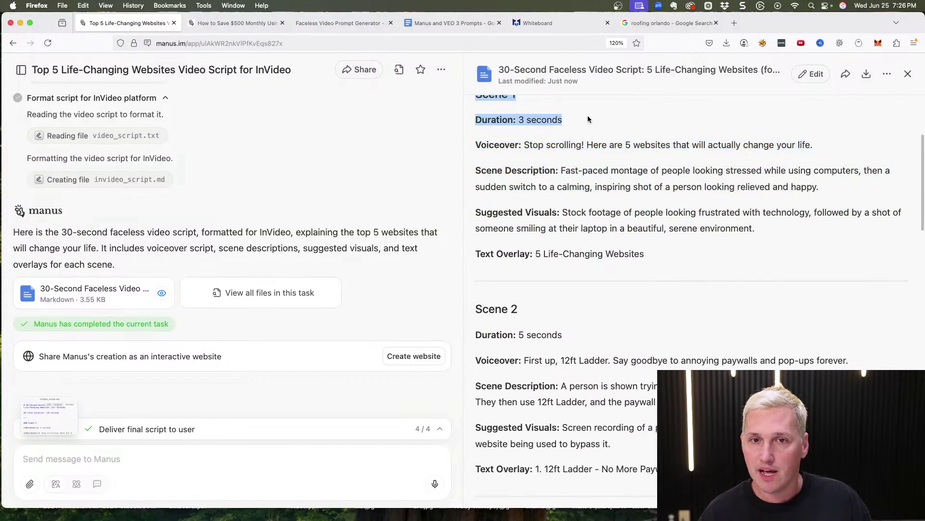
{"action": "left_click", "coordinate": [585, 122]}
{"action": "triple_click", "coordinate": [479, 122]}
{"action": "left_click_drag", "start_coordinate": [838, 144], "coordinate": [473, 143]}
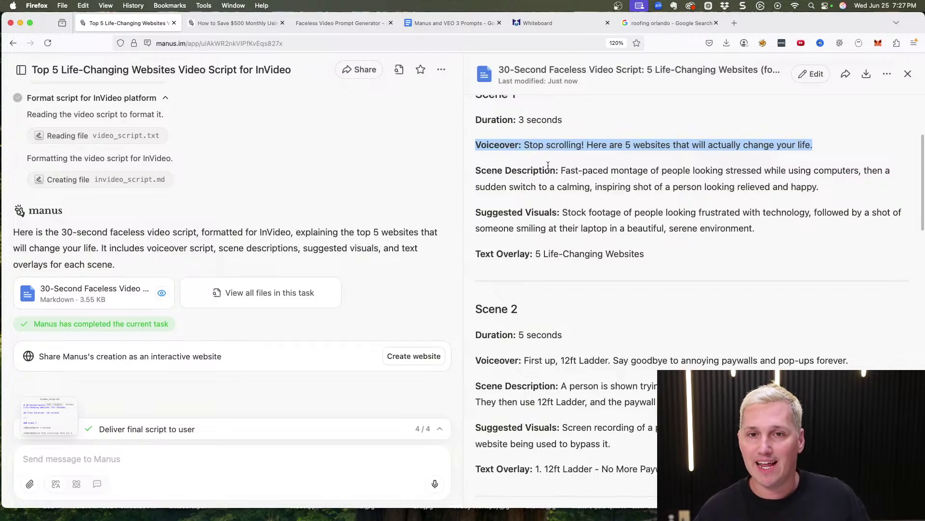
{"action": "left_click_drag", "start_coordinate": [487, 170], "coordinate": [818, 186]}
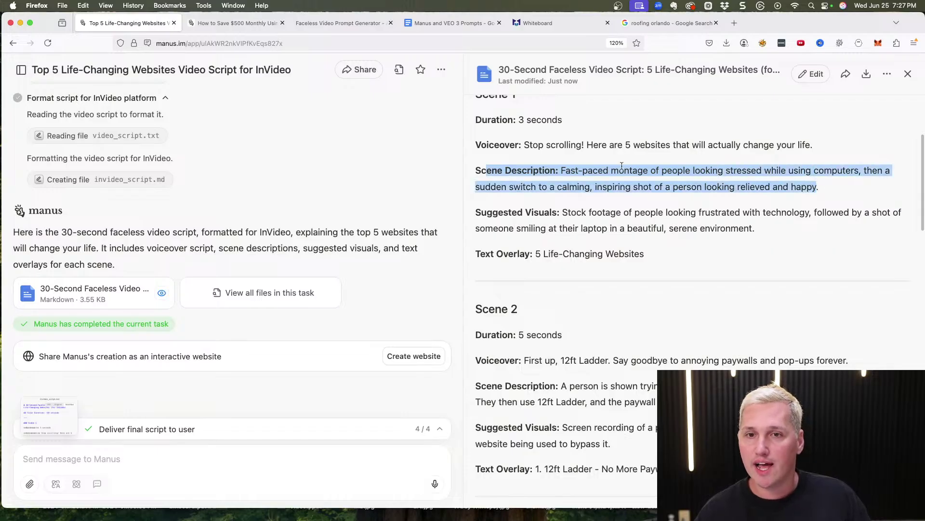
{"action": "left_click_drag", "start_coordinate": [566, 168], "coordinate": [842, 172]}
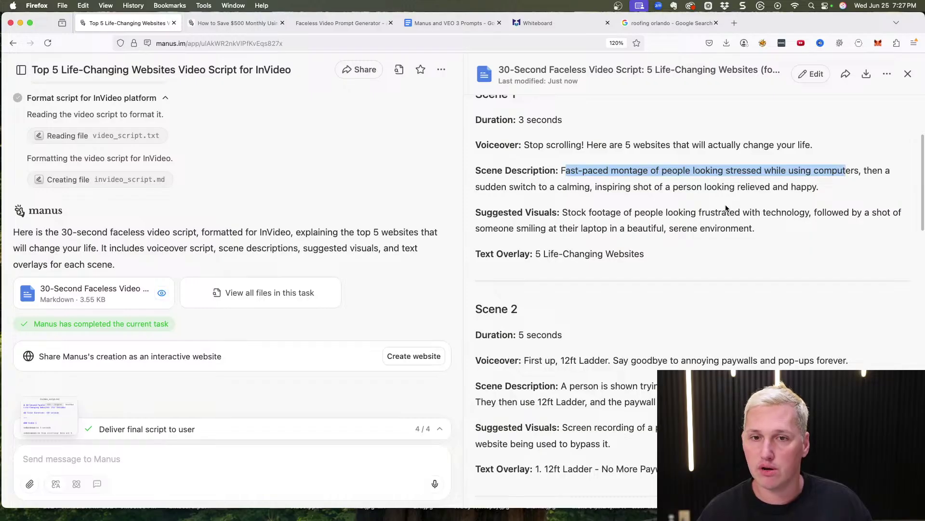
{"action": "scroll", "coordinate": [689, 213], "scroll_direction": "down", "scroll_amount": 1}
{"action": "left_click_drag", "start_coordinate": [672, 235], "coordinate": [519, 239]}
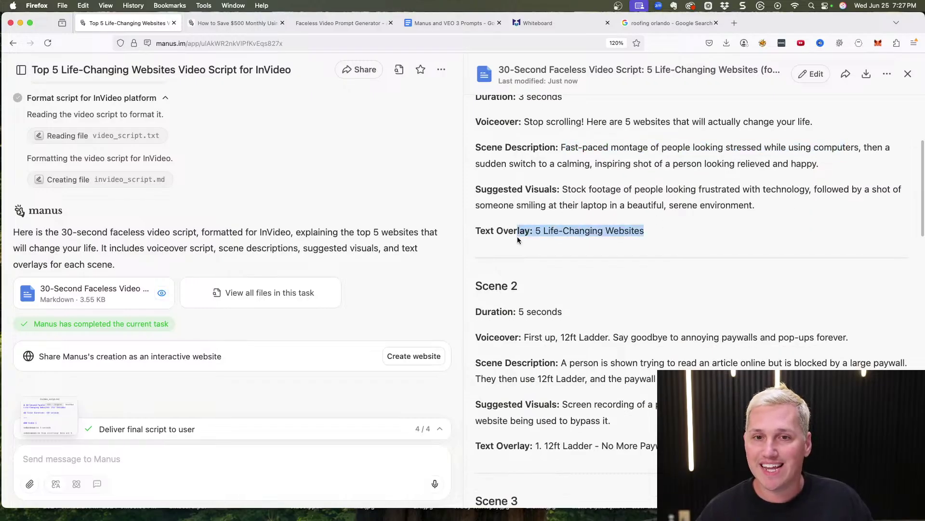
- Review Scenes 2 through 7 of the generated script, highlighting passages along the way
{"action": "scroll", "coordinate": [627, 223], "scroll_direction": "down", "scroll_amount": 7}
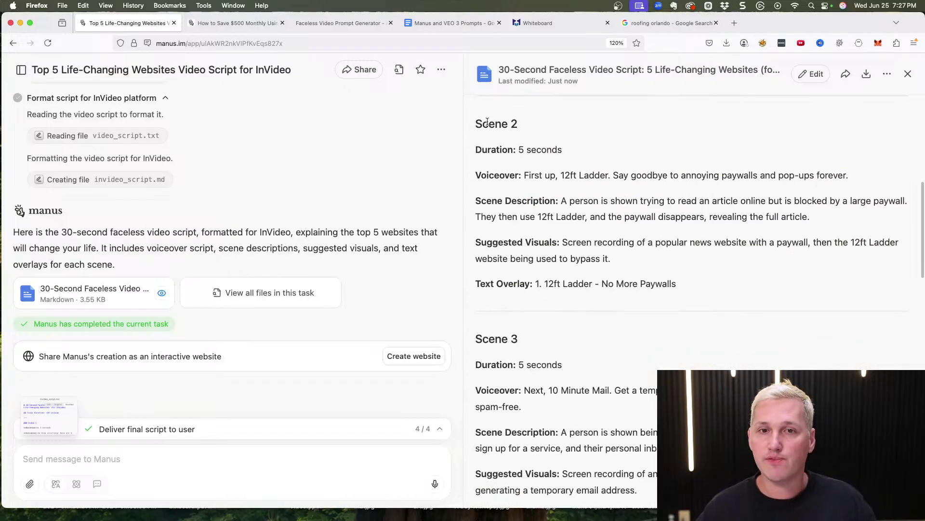
{"action": "left_click_drag", "start_coordinate": [488, 122], "coordinate": [682, 270]}
{"action": "scroll", "coordinate": [682, 270], "scroll_direction": "down", "scroll_amount": 3}
{"action": "left_click_drag", "start_coordinate": [483, 257], "coordinate": [609, 319]}
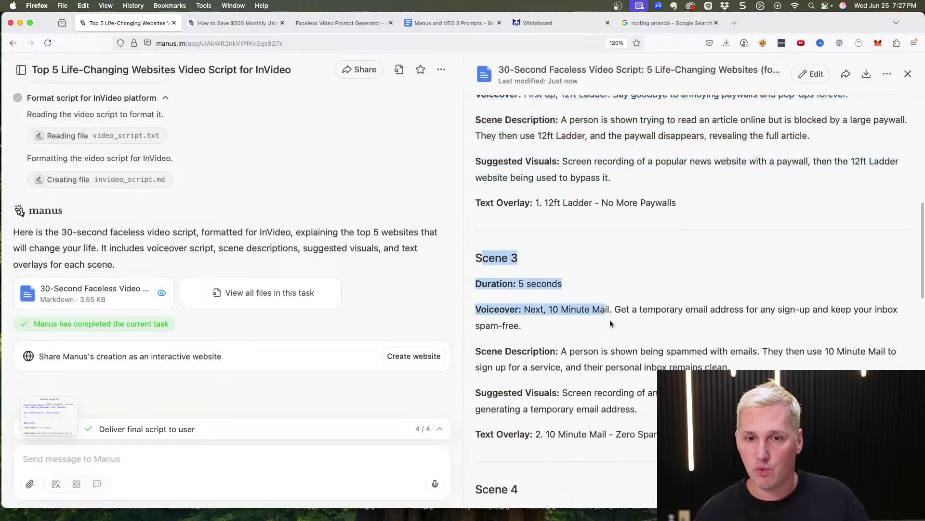
{"action": "scroll", "coordinate": [579, 313], "scroll_direction": "down", "scroll_amount": 20}
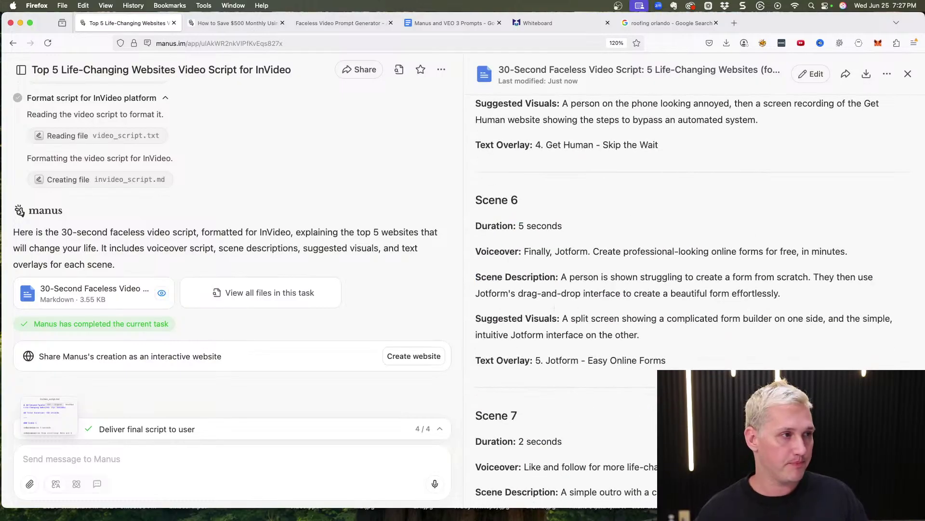
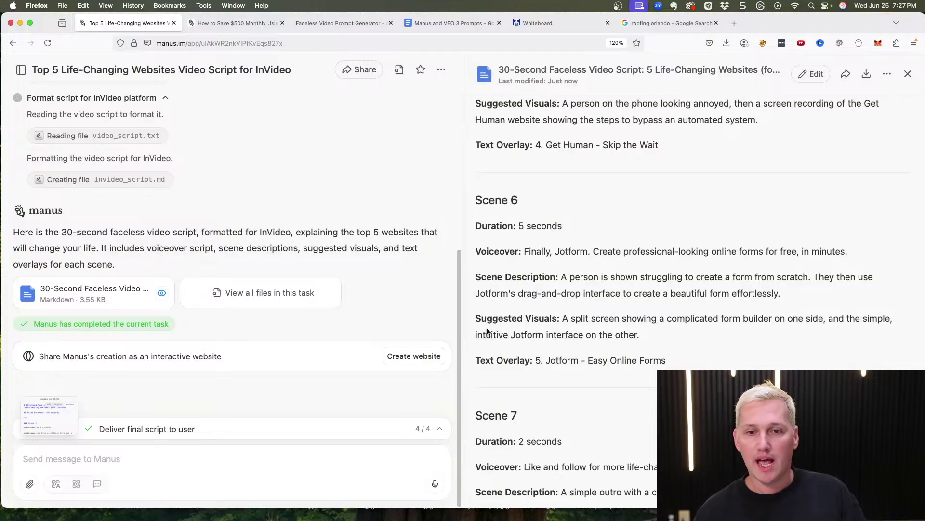
{"action": "left_click_drag", "start_coordinate": [634, 479], "coordinate": [476, 208]}
{"action": "scroll", "coordinate": [476, 208], "scroll_direction": "up", "scroll_amount": 3}
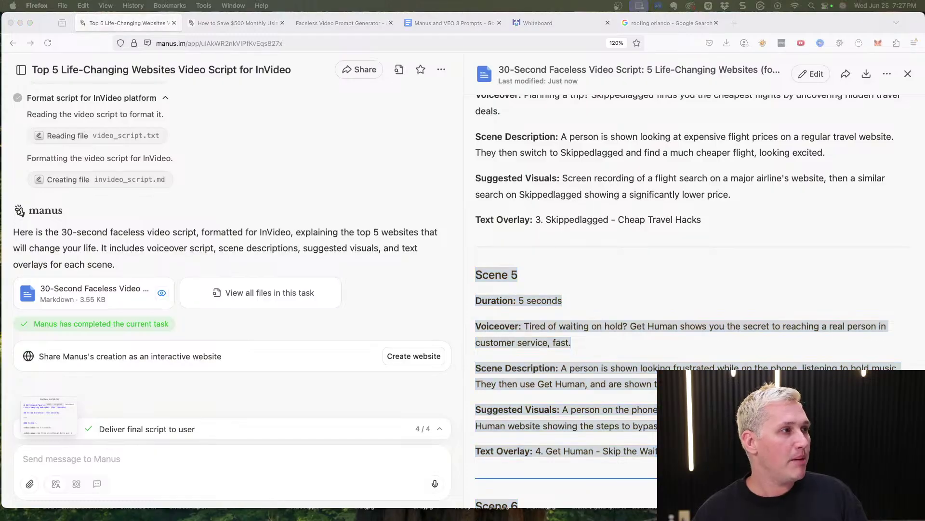
- Switch to invideo AI in Chrome and change the generation model to v2.0, leaving the prompt empty
{"action": "key", "text": "super+Tab"}
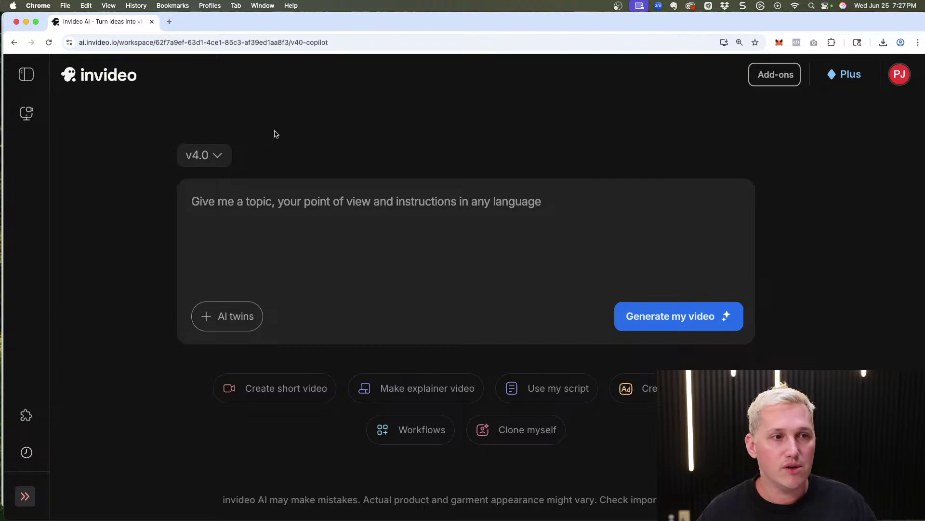
{"action": "left_click", "coordinate": [222, 156]}
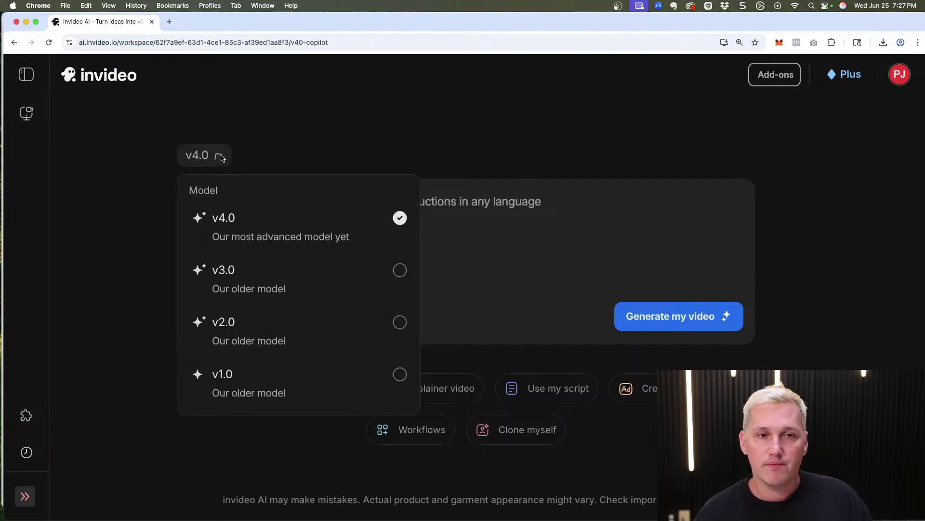
{"action": "left_click", "coordinate": [352, 330]}
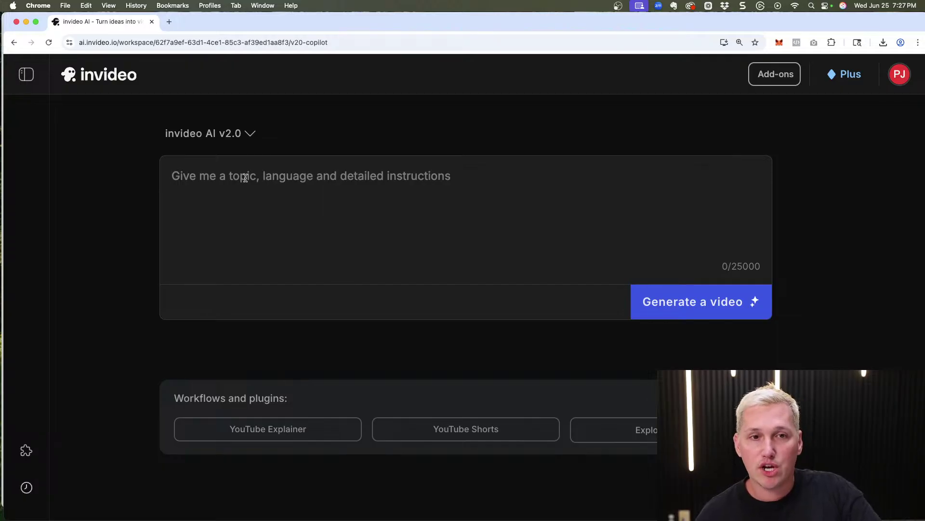
{"action": "right_click", "coordinate": [229, 180]}
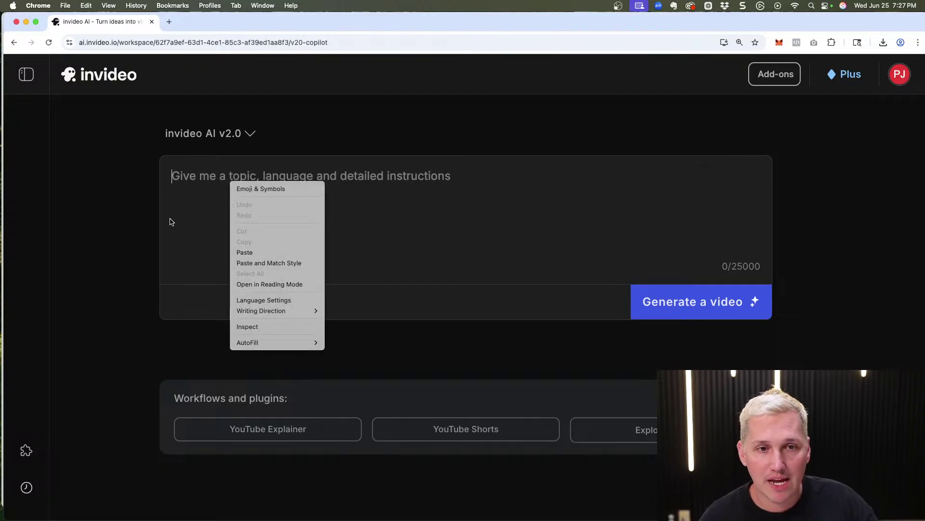
{"action": "left_click", "coordinate": [481, 119]}
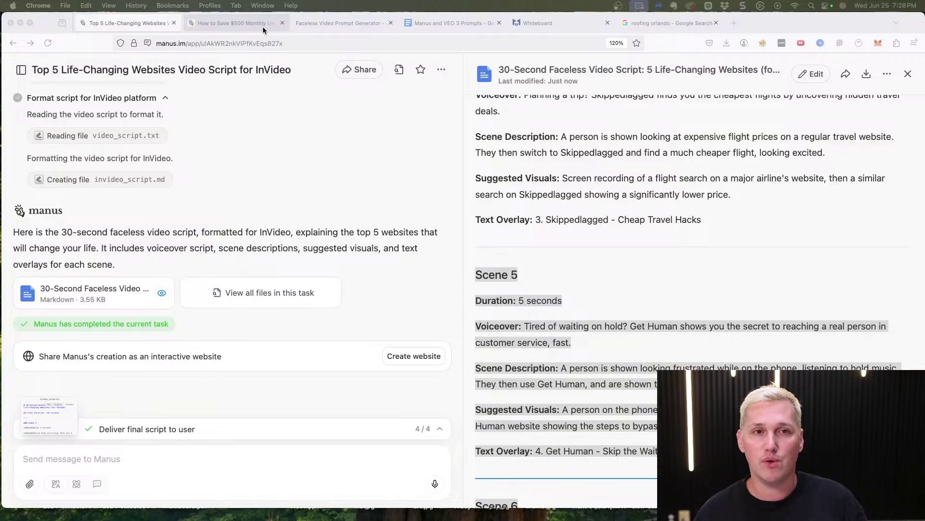
- Return to Manus in Firefox and examine the prompt and script overview of the "How to Save $500 Monthly Using AI Tools" task
{"action": "left_click", "coordinate": [263, 27]}
{"action": "scroll", "coordinate": [263, 180], "scroll_direction": "up", "scroll_amount": 5}
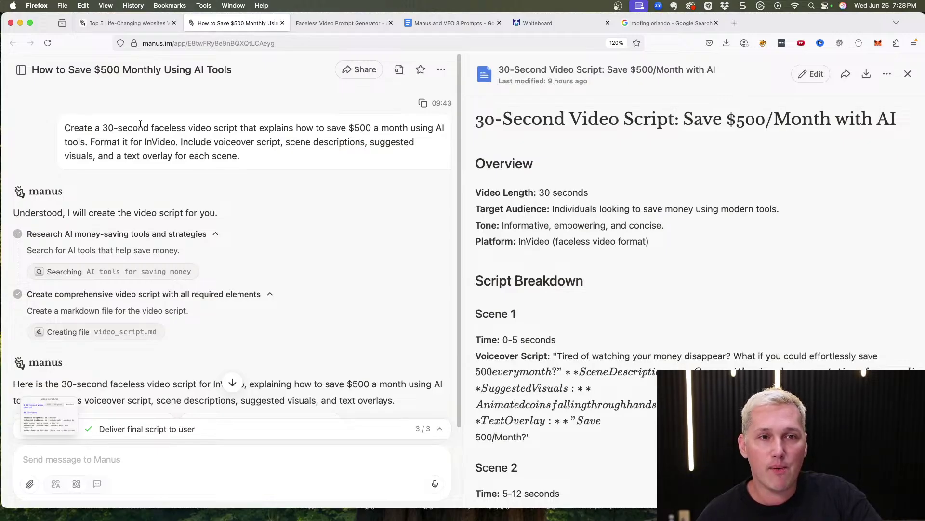
{"action": "left_click_drag", "start_coordinate": [105, 125], "coordinate": [265, 153]}
{"action": "left_click", "coordinate": [113, 137]}
{"action": "left_click", "coordinate": [192, 143]}
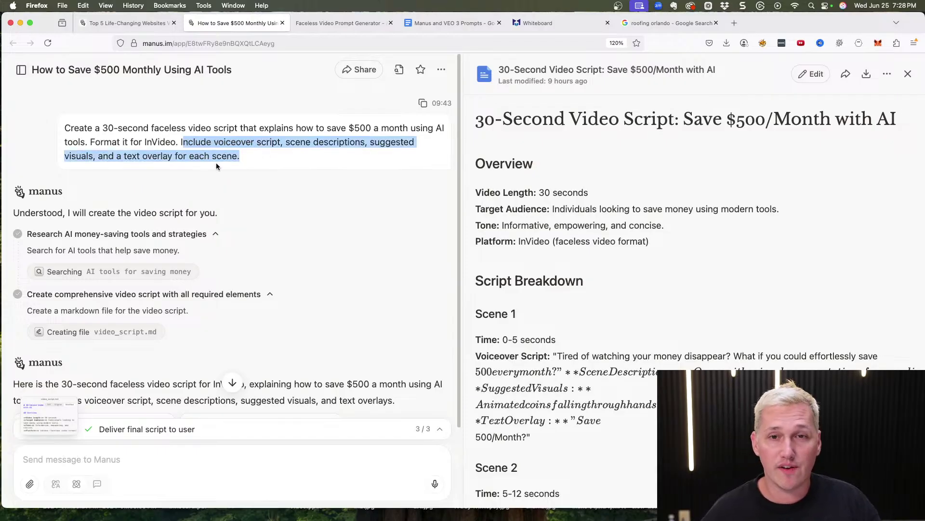
{"action": "left_click", "coordinate": [573, 161]}
{"action": "scroll", "coordinate": [578, 173], "scroll_direction": "down", "scroll_amount": 5}
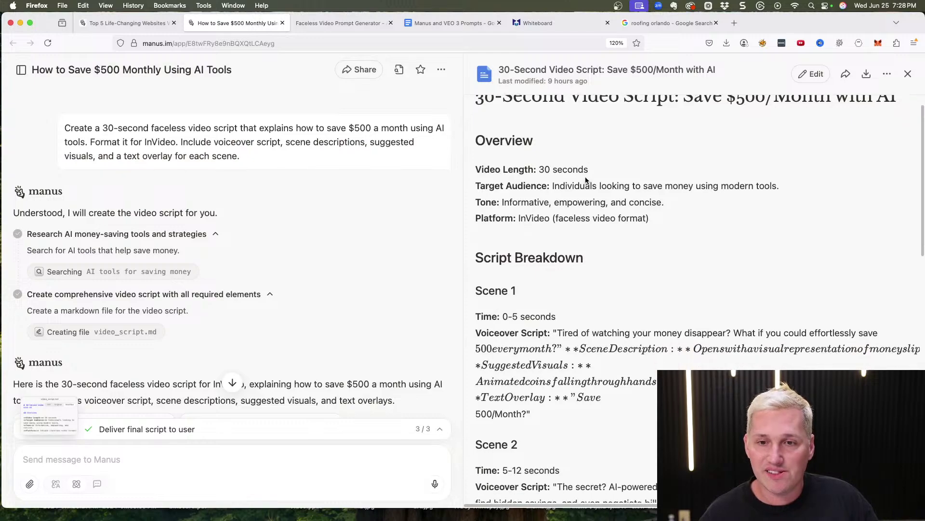
- Read through Scenes 1 to 5 of the $500-a-month script, highlighting parts of the Scene 1 voiceover and Scene 2 suggested visuals
{"action": "left_click_drag", "start_coordinate": [574, 194], "coordinate": [856, 196]}
{"action": "scroll", "coordinate": [598, 188], "scroll_direction": "down", "scroll_amount": 5}
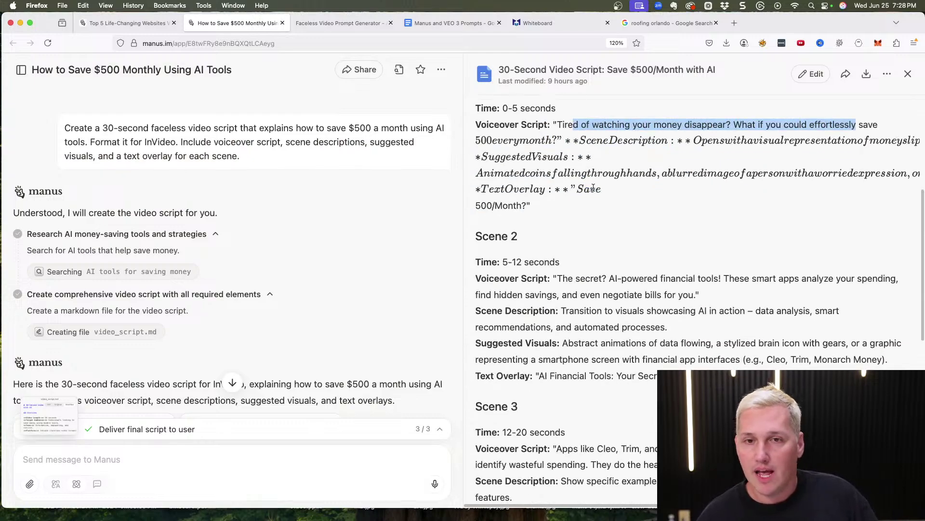
{"action": "scroll", "coordinate": [586, 187], "scroll_direction": "up", "scroll_amount": 4}
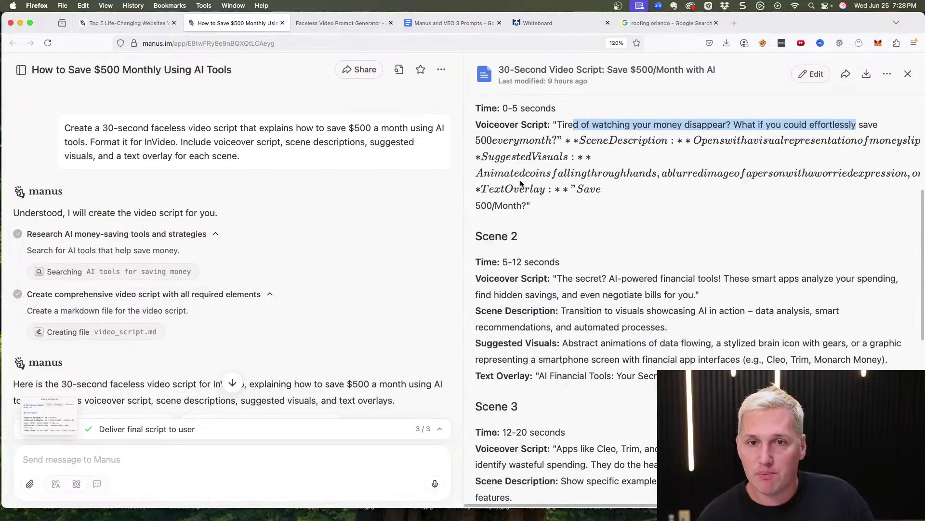
{"action": "scroll", "coordinate": [587, 203], "scroll_direction": "down", "scroll_amount": 3}
{"action": "scroll", "coordinate": [571, 205], "scroll_direction": "down", "scroll_amount": 1}
{"action": "left_click_drag", "start_coordinate": [585, 192], "coordinate": [782, 198]}
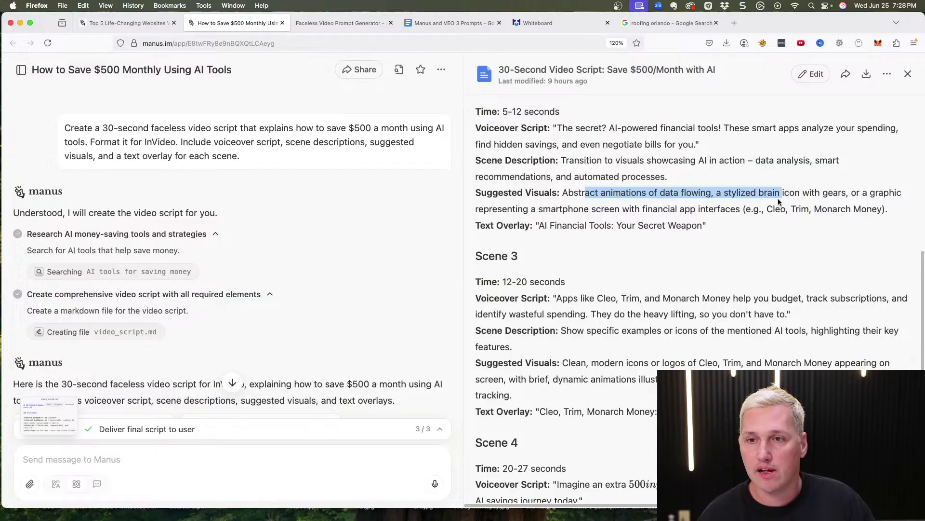
{"action": "scroll", "coordinate": [711, 213], "scroll_direction": "down", "scroll_amount": 3}
{"action": "scroll", "coordinate": [614, 166], "scroll_direction": "down", "scroll_amount": 3}
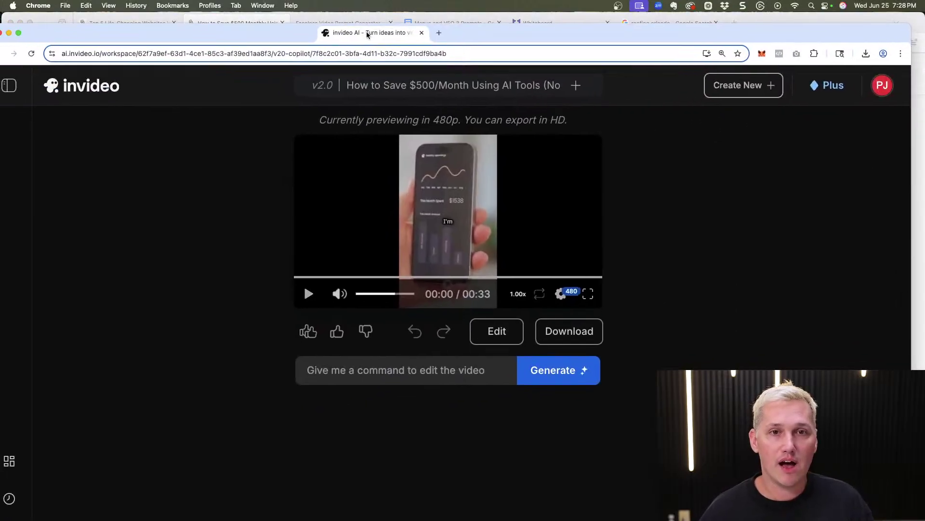
- Switch to invideo AI in Chrome and play the "How to Save $500/Month Using AI Tools" video preview, pausing it after watching
{"action": "left_click_drag", "start_coordinate": [387, 23], "coordinate": [387, 24]}
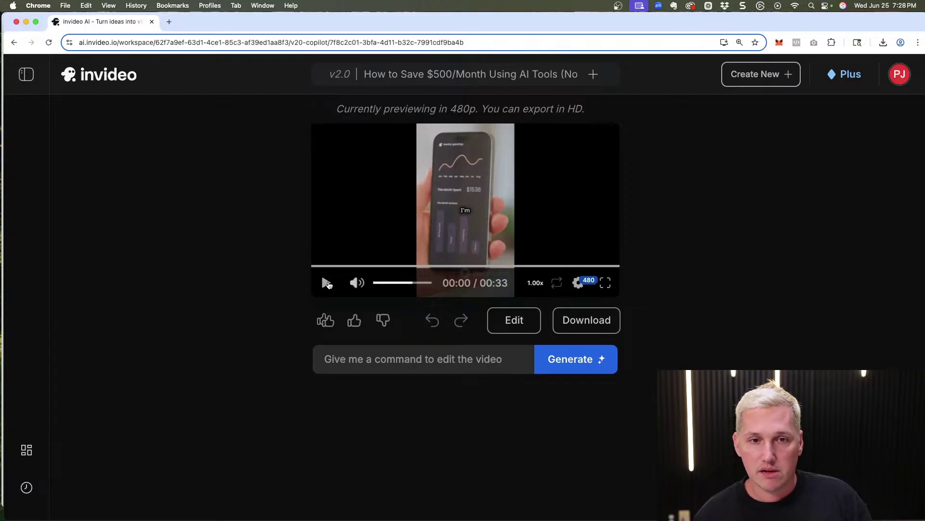
{"action": "left_click", "coordinate": [326, 284]}
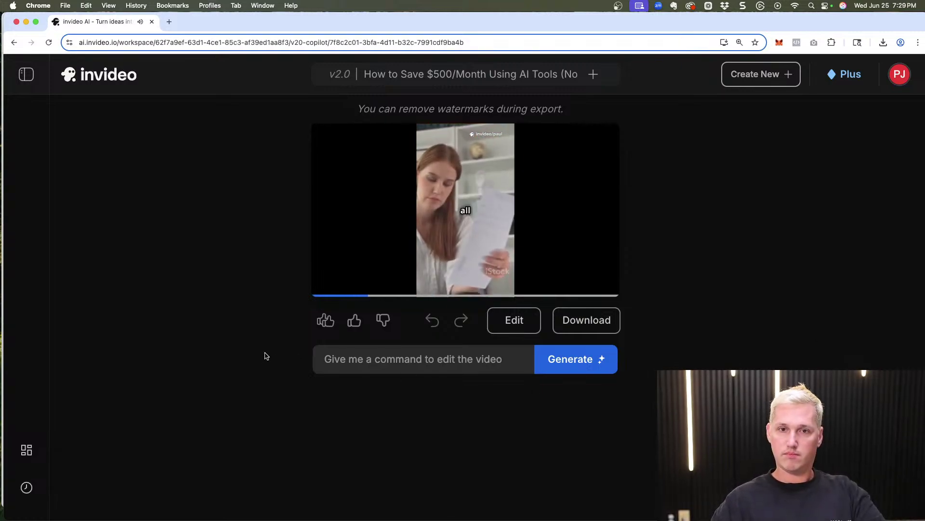
{"action": "mouse_move", "coordinate": [328, 287]}
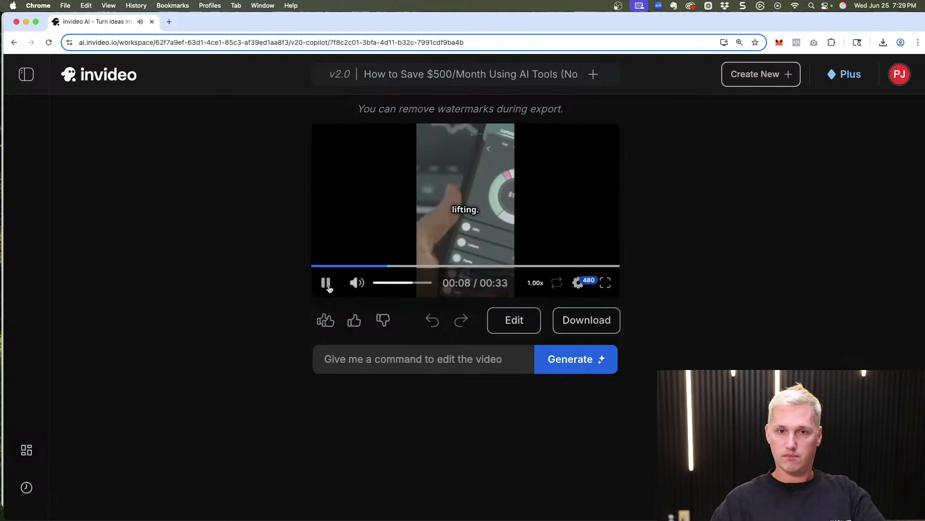
{"action": "left_click", "coordinate": [326, 284]}
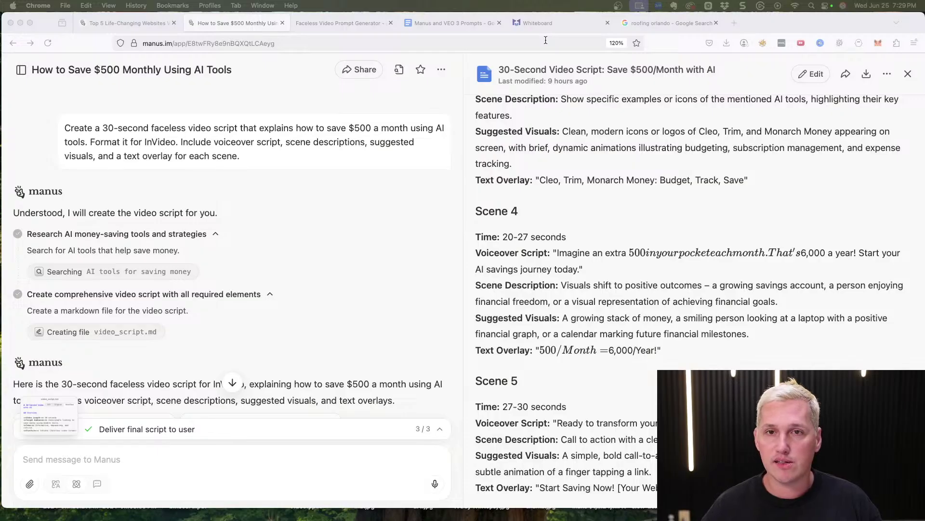
- On the Whiteboard page in Firefox, sketch three boxes in a row with the pencil and label them IG, FB and YT
{"action": "left_click", "coordinate": [546, 25]}
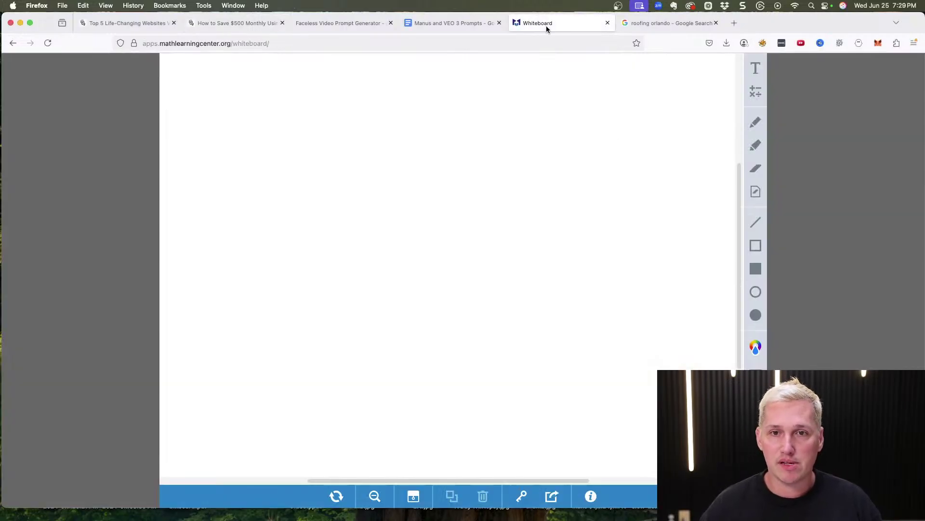
{"action": "left_click", "coordinate": [756, 222]}
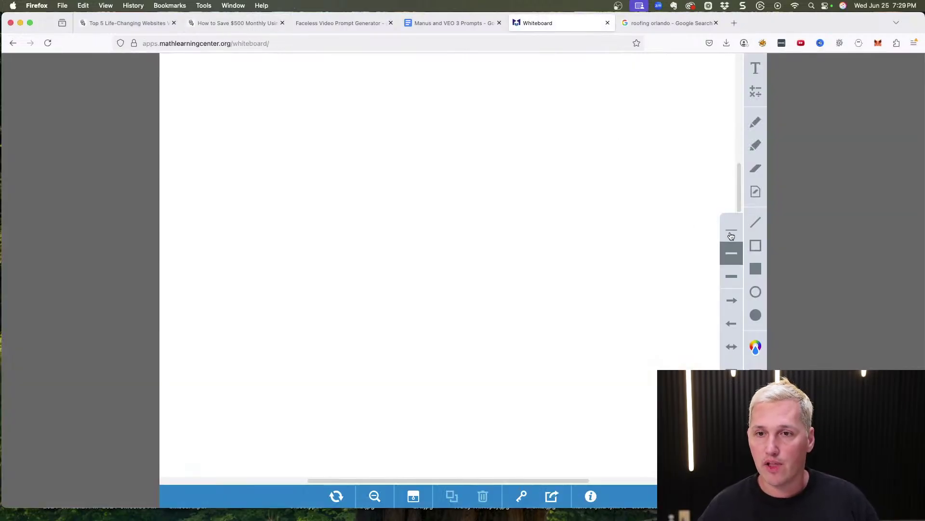
{"action": "left_click", "coordinate": [755, 122]}
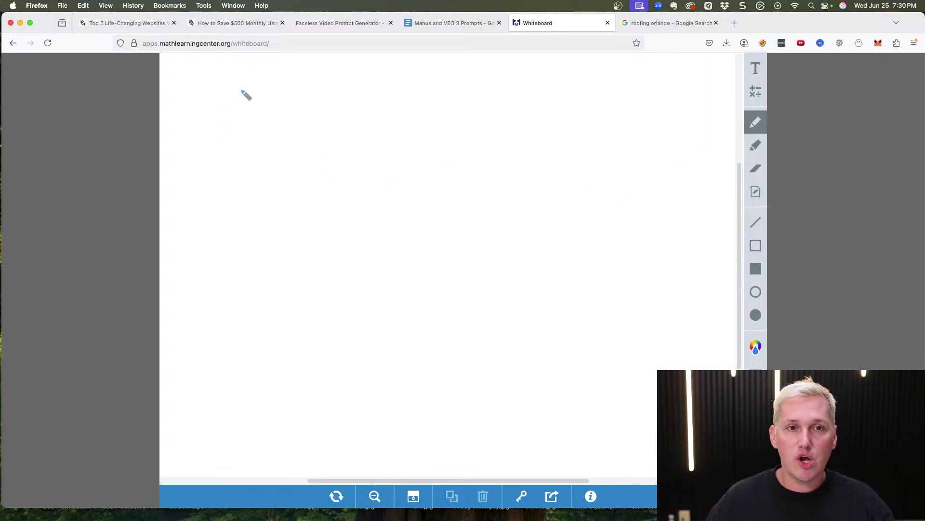
{"action": "mouse_move", "coordinate": [229, 110]}
{"action": "left_mouse_down"}
{"action": "mouse_move", "coordinate": [225, 118]}
{"action": "mouse_move", "coordinate": [314, 179]}
{"action": "mouse_move", "coordinate": [220, 114]}
{"action": "left_mouse_up"}
{"action": "mouse_move", "coordinate": [358, 111]}
{"action": "left_mouse_down"}
{"action": "mouse_move", "coordinate": [357, 167]}
{"action": "mouse_move", "coordinate": [440, 169]}
{"action": "mouse_move", "coordinate": [377, 110]}
{"action": "left_mouse_up"}
{"action": "mouse_move", "coordinate": [490, 114]}
{"action": "left_mouse_down"}
{"action": "mouse_move", "coordinate": [563, 182]}
{"action": "mouse_move", "coordinate": [480, 117]}
{"action": "left_mouse_up"}
{"action": "mouse_move", "coordinate": [248, 137]}
{"action": "left_mouse_down"}
{"action": "mouse_move", "coordinate": [248, 161]}
{"action": "mouse_move", "coordinate": [258, 135]}
{"action": "mouse_move", "coordinate": [257, 162]}
{"action": "mouse_move", "coordinate": [278, 154]}
{"action": "left_mouse_up"}
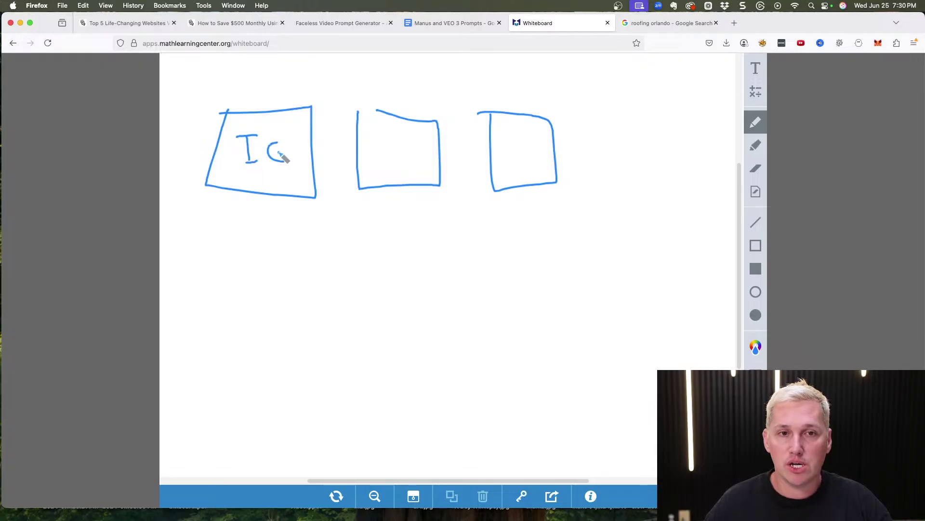
{"action": "mouse_move", "coordinate": [376, 137]}
{"action": "left_mouse_down"}
{"action": "mouse_move", "coordinate": [377, 155]}
{"action": "mouse_move", "coordinate": [390, 136]}
{"action": "mouse_move", "coordinate": [405, 151]}
{"action": "left_mouse_up"}
{"action": "mouse_move", "coordinate": [404, 130]}
{"action": "left_mouse_down"}
{"action": "mouse_move", "coordinate": [410, 145]}
{"action": "mouse_move", "coordinate": [399, 153]}
{"action": "left_mouse_up"}
{"action": "mouse_move", "coordinate": [515, 136]}
{"action": "left_mouse_down"}
{"action": "mouse_move", "coordinate": [507, 163]}
{"action": "mouse_move", "coordinate": [506, 152]}
{"action": "mouse_move", "coordinate": [541, 135]}
{"action": "mouse_move", "coordinate": [531, 153]}
{"action": "left_mouse_up"}
- Handwrite the heading "Location" above the FB and YT boxes
{"action": "mouse_move", "coordinate": [394, 73]}
{"action": "left_mouse_down"}
{"action": "mouse_move", "coordinate": [424, 93]}
{"action": "mouse_move", "coordinate": [440, 87]}
{"action": "left_mouse_up"}
{"action": "mouse_move", "coordinate": [462, 85]}
{"action": "left_mouse_down"}
{"action": "mouse_move", "coordinate": [459, 96]}
{"action": "mouse_move", "coordinate": [474, 97]}
{"action": "mouse_move", "coordinate": [480, 85]}
{"action": "left_mouse_up"}
{"action": "mouse_move", "coordinate": [489, 87]}
{"action": "left_mouse_down"}
{"action": "mouse_move", "coordinate": [493, 96]}
{"action": "mouse_move", "coordinate": [525, 83]}
{"action": "mouse_move", "coordinate": [550, 91]}
{"action": "left_mouse_up"}
{"action": "left_click", "coordinate": [513, 67]}
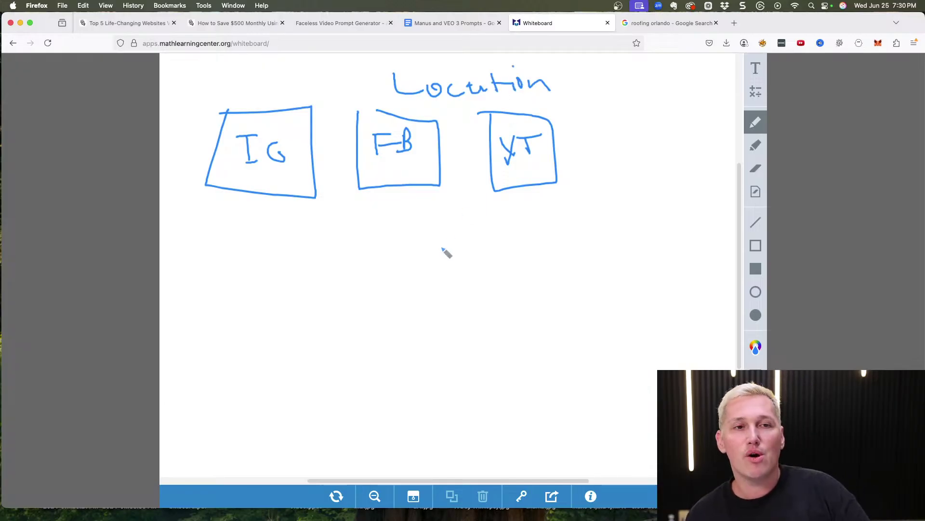
- Handwrite "Miami" below the boxes and draw an arrow from it to each of the IG, FB and YT boxes
{"action": "mouse_move", "coordinate": [404, 256]}
{"action": "left_mouse_down"}
{"action": "mouse_move", "coordinate": [413, 236]}
{"action": "mouse_move", "coordinate": [425, 248]}
{"action": "mouse_move", "coordinate": [472, 240]}
{"action": "mouse_move", "coordinate": [495, 249]}
{"action": "left_mouse_up"}
{"action": "left_click", "coordinate": [431, 231]}
{"action": "left_click", "coordinate": [497, 230]}
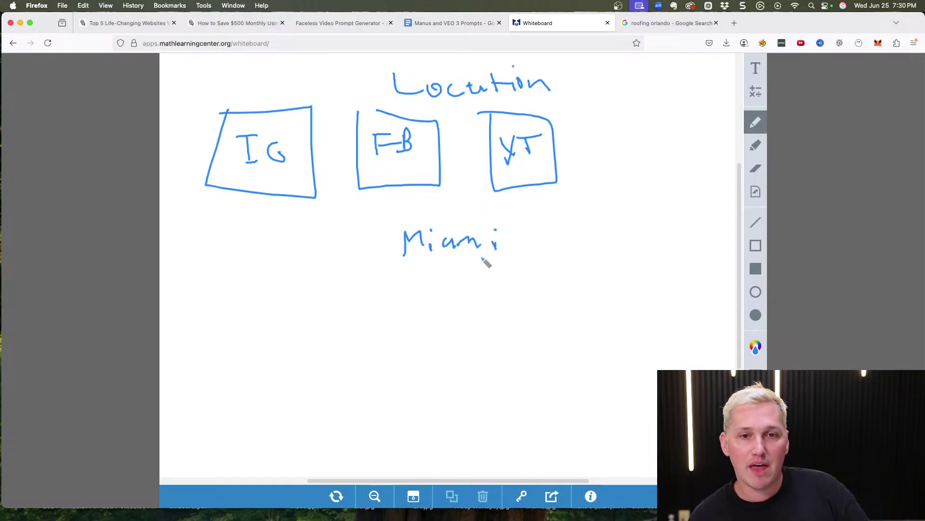
{"action": "mouse_move", "coordinate": [400, 246]}
{"action": "left_mouse_down"}
{"action": "mouse_move", "coordinate": [302, 212]}
{"action": "mouse_move", "coordinate": [312, 210]}
{"action": "left_mouse_up"}
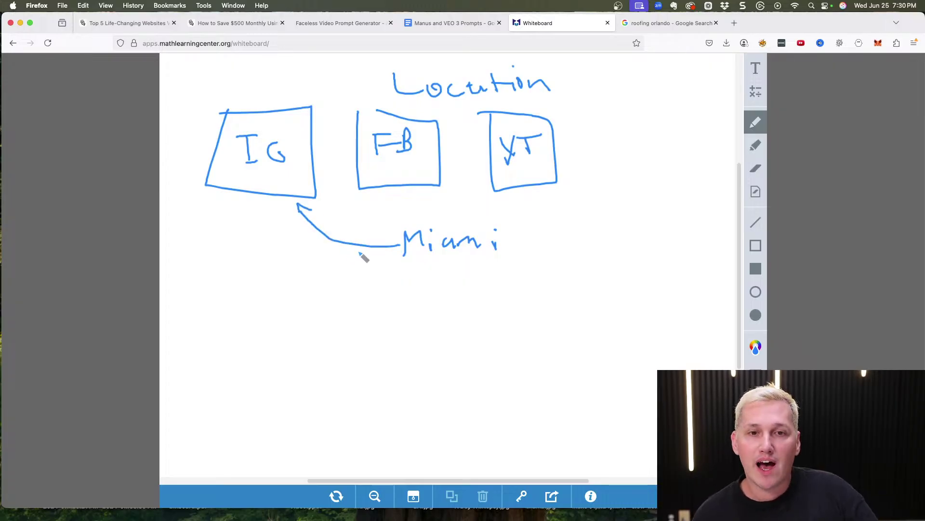
{"action": "mouse_move", "coordinate": [400, 232]}
{"action": "left_mouse_down"}
{"action": "mouse_move", "coordinate": [398, 192]}
{"action": "mouse_move", "coordinate": [413, 208]}
{"action": "left_mouse_up"}
{"action": "mouse_move", "coordinate": [500, 237]}
{"action": "left_mouse_down"}
{"action": "mouse_move", "coordinate": [530, 201]}
{"action": "mouse_move", "coordinate": [543, 207]}
{"action": "left_mouse_up"}
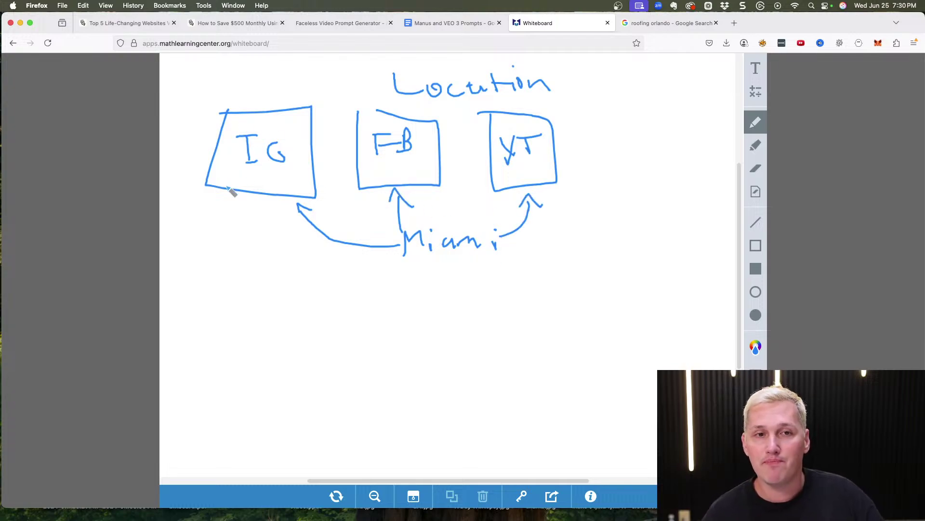
- Draw an underline stroke beneath the label in each of the IG, FB and YT boxes
{"action": "left_click_drag", "start_coordinate": [225, 179], "coordinate": [284, 189]}
{"action": "left_click_drag", "start_coordinate": [381, 180], "coordinate": [388, 175]}
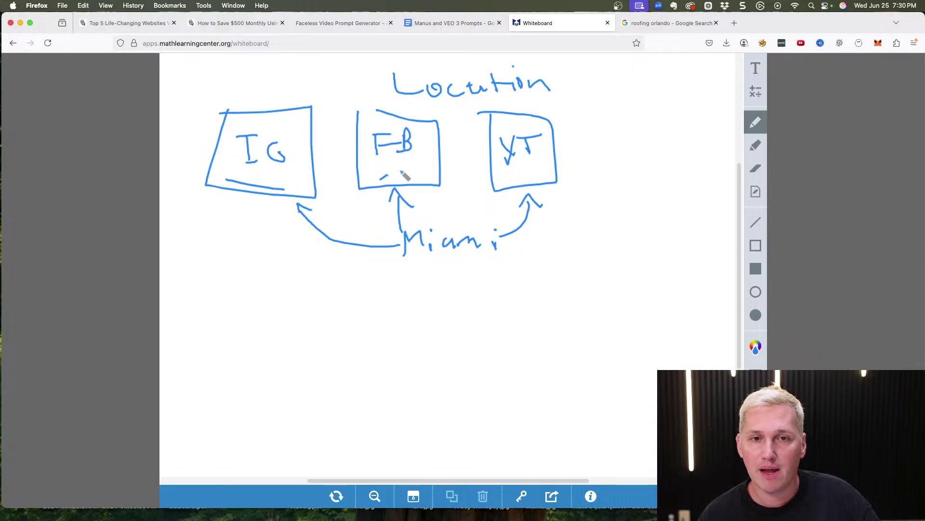
{"action": "left_click_drag", "start_coordinate": [497, 180], "coordinate": [567, 179]}
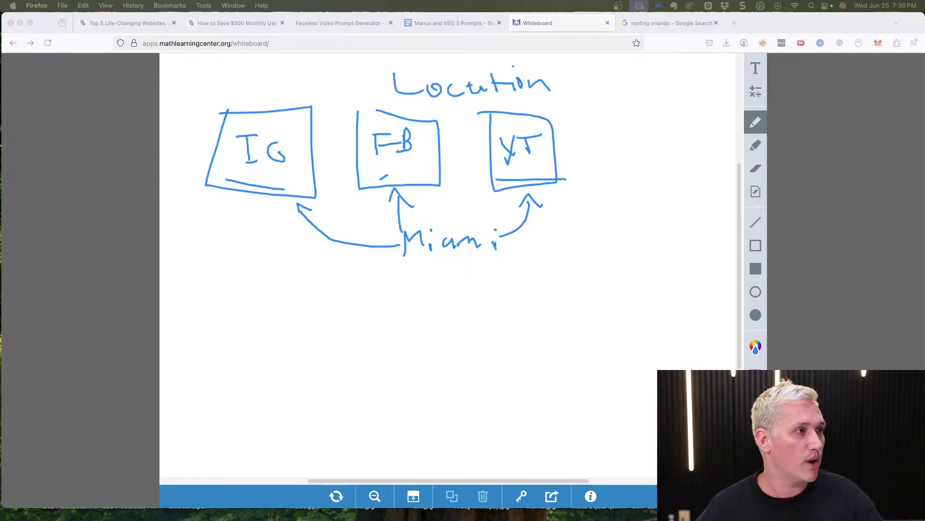
- Switch to invideo AI in Chrome and view its empty v2.0 prompt page
{"action": "key", "text": "super+Tab"}
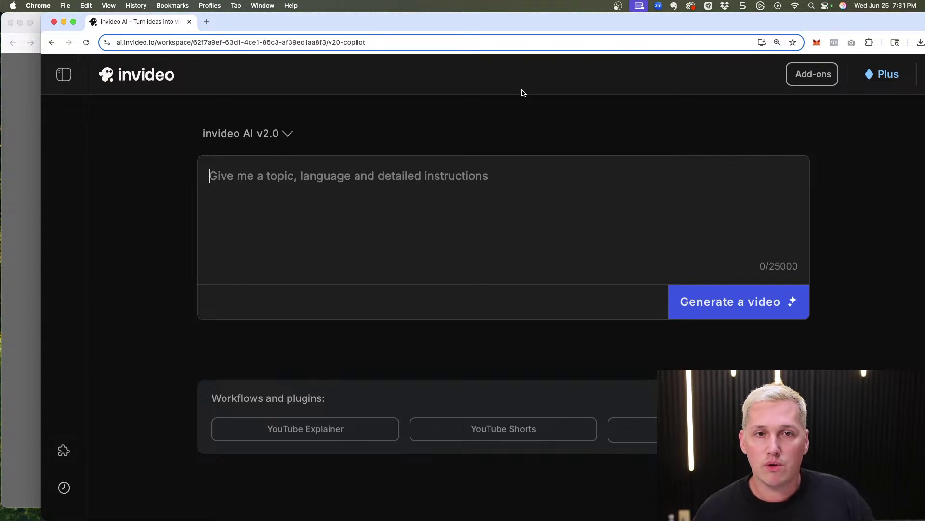
{"action": "left_click_drag", "start_coordinate": [516, 30], "coordinate": [489, 36]}
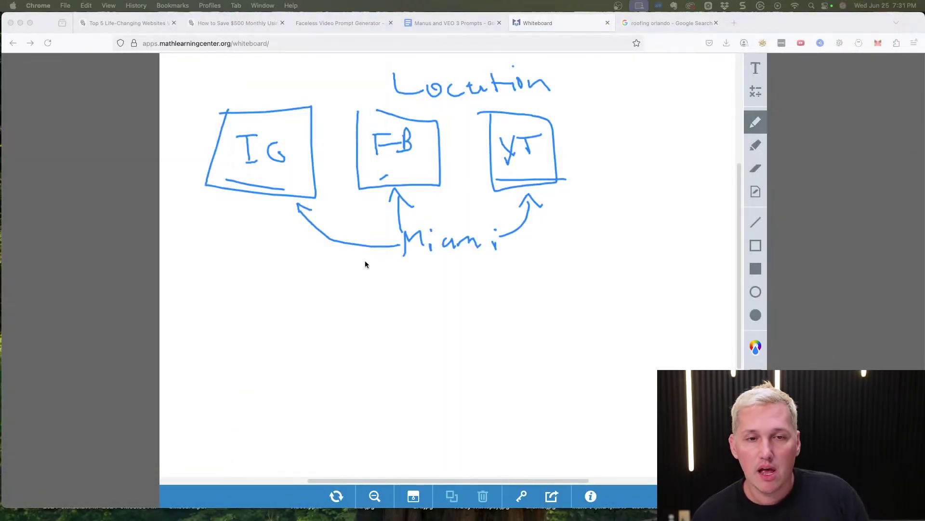
- In Firefox, open the Faceless Video AI script generator and enter Plumbing as the niche and Miami as the location
{"action": "left_click", "coordinate": [335, 23]}
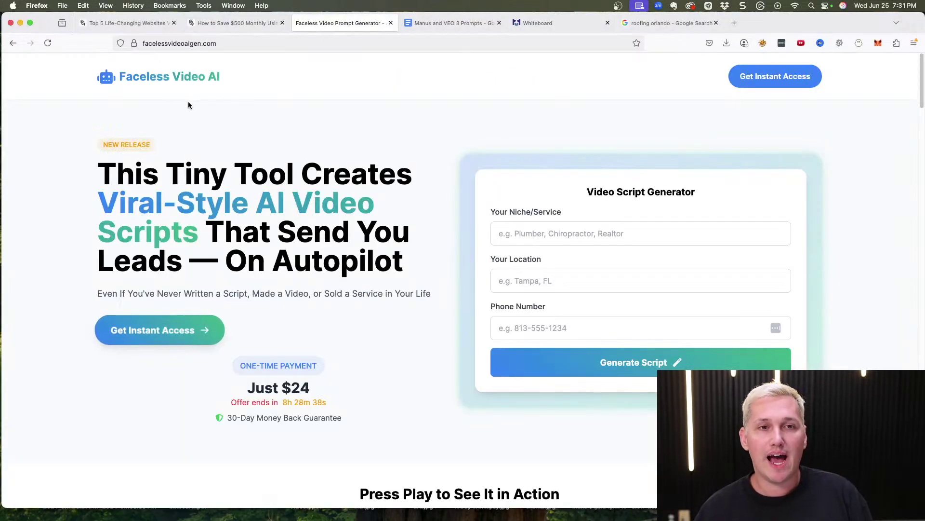
{"action": "left_click", "coordinate": [679, 235]}
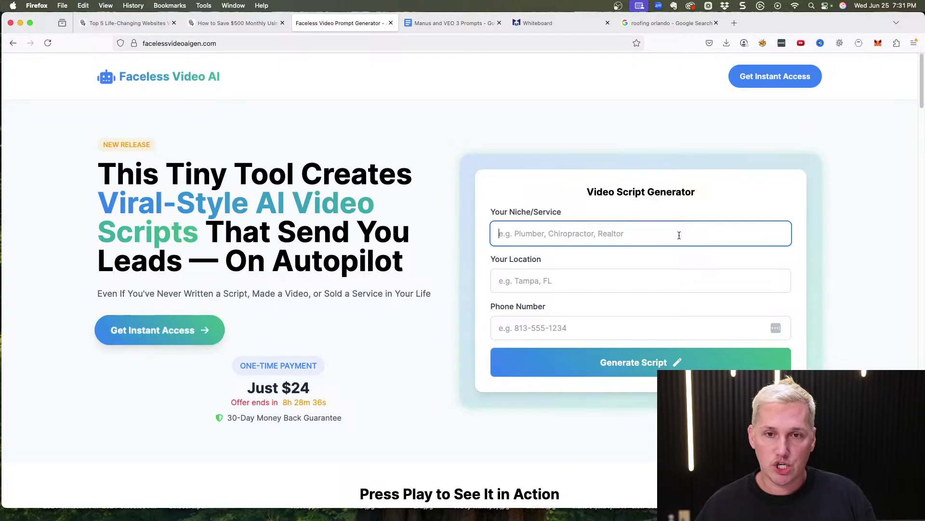
{"action": "type", "text": "Plumb"}
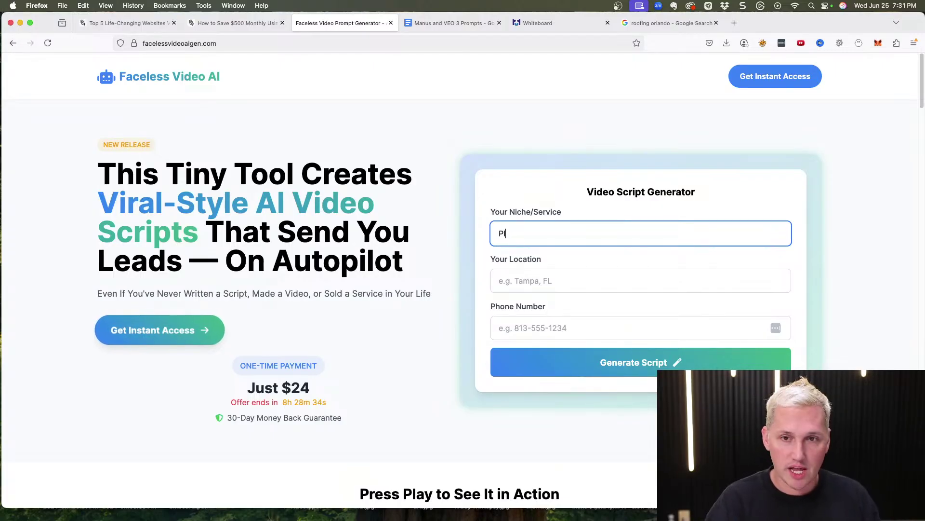
{"action": "key", "text": "BackSpace"}
{"action": "key", "text": "BackSpace"}
{"action": "key", "text": "BackSpace"}
{"action": "type", "text": "umbing"}
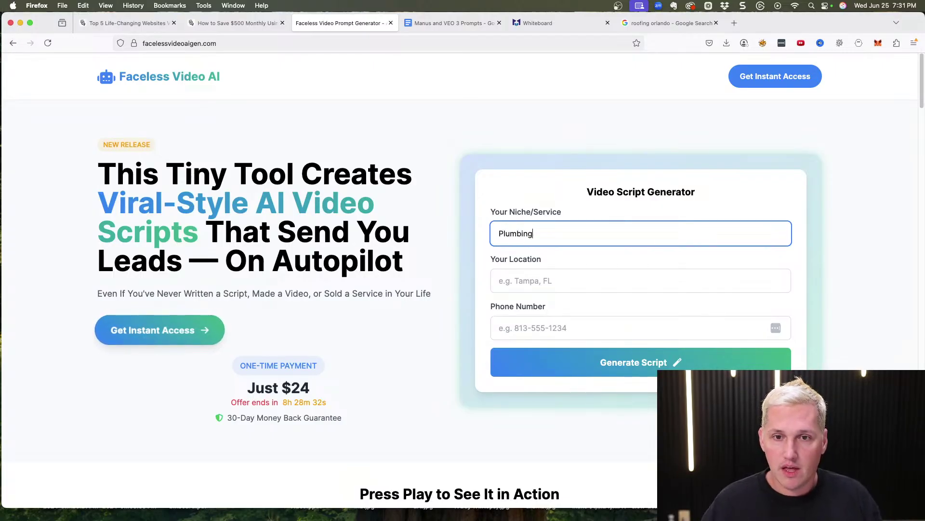
{"action": "left_click", "coordinate": [659, 278]}
{"action": "type", "text": "Miami"}
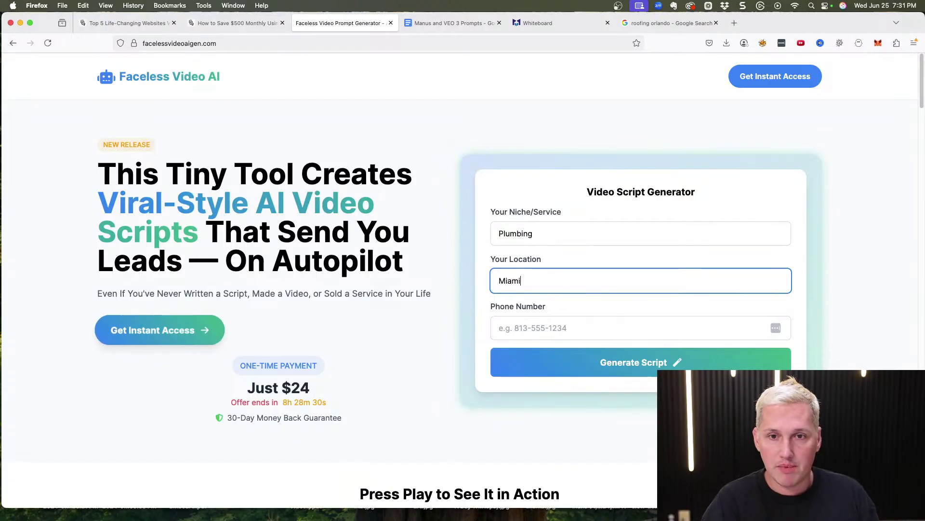